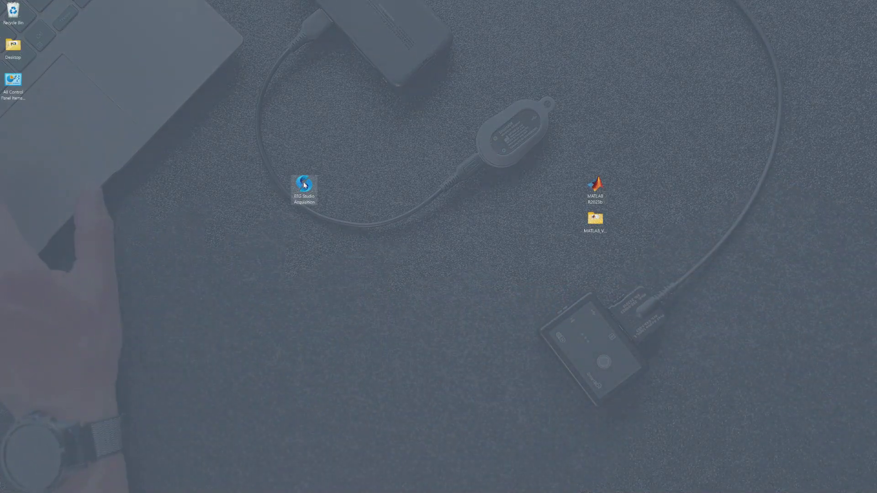
Launch EEG Studio Acquisition from its desktop shortcut.
click(304, 184)
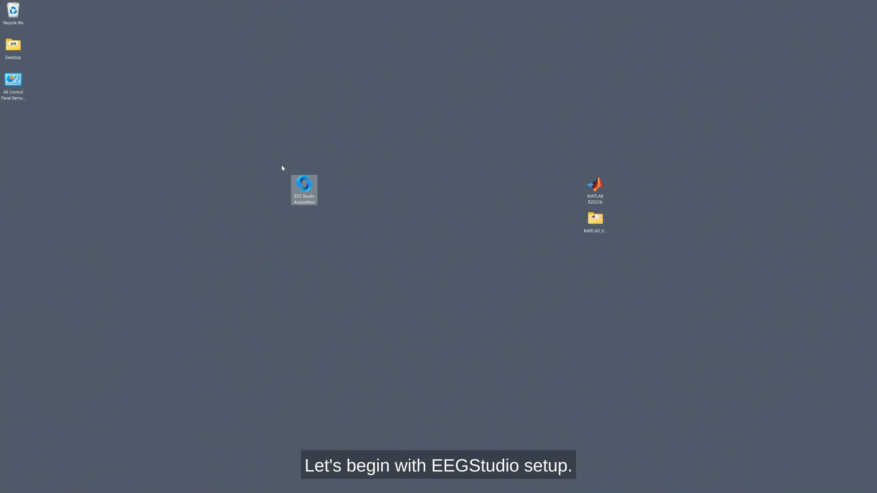
double_click(305, 187)
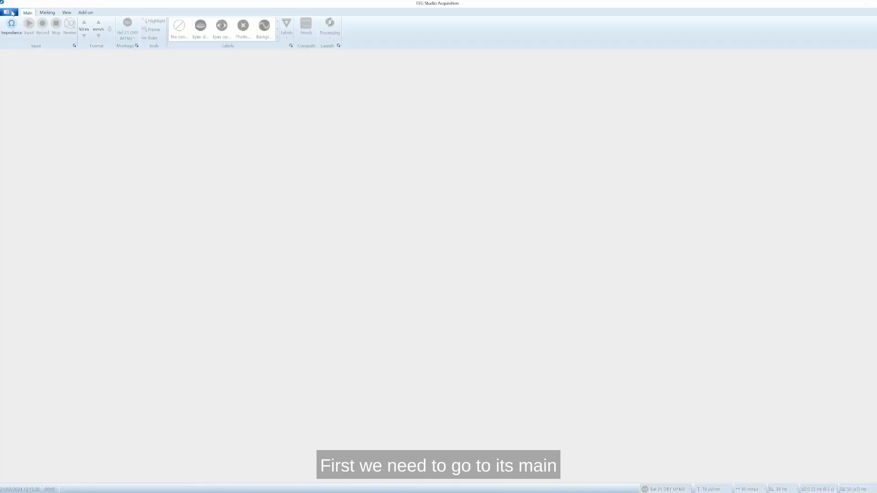
In Application Settings, set the Hardware page to manufacturer Mitsar with the SmartAIR interface.
click(9, 12)
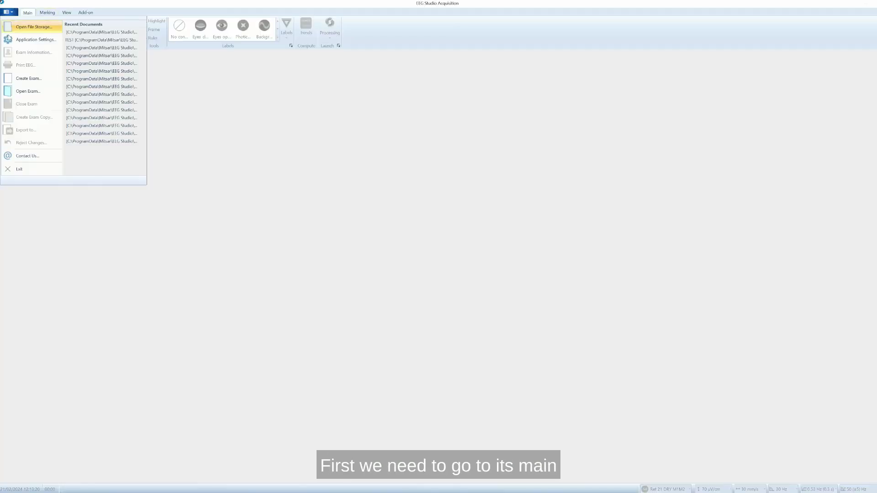
click(35, 40)
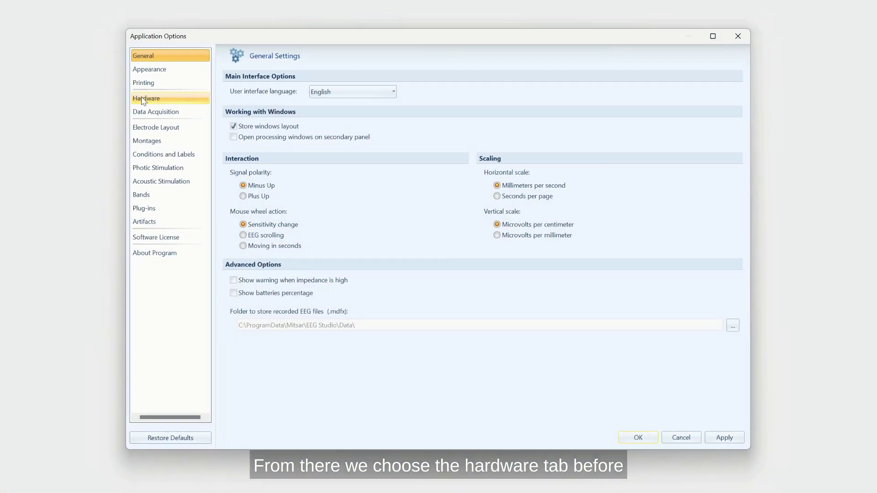
click(146, 102)
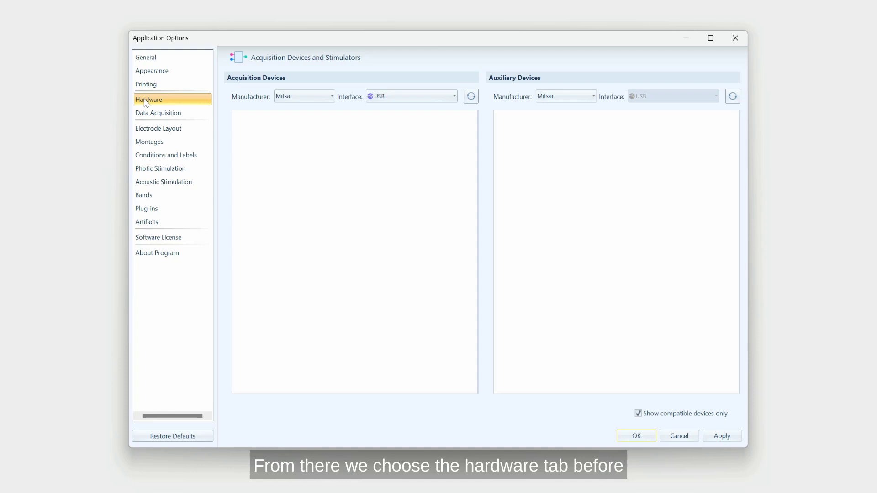
click(323, 100)
click(313, 114)
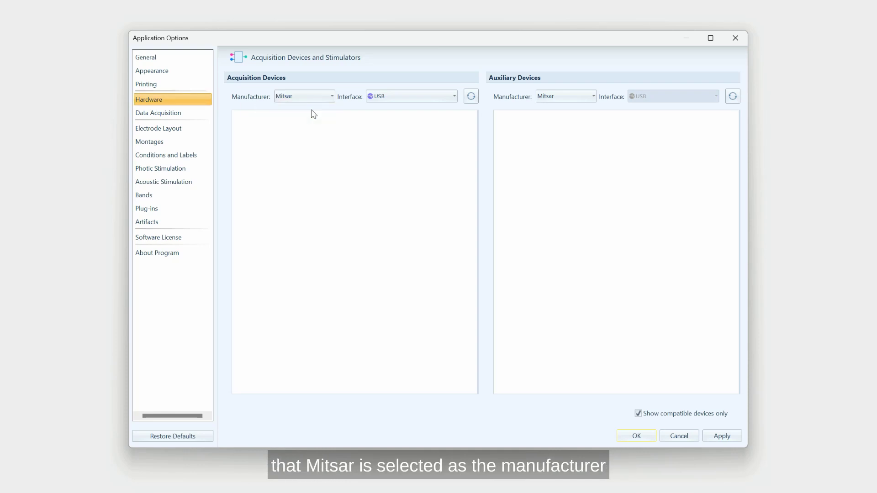
click(396, 97)
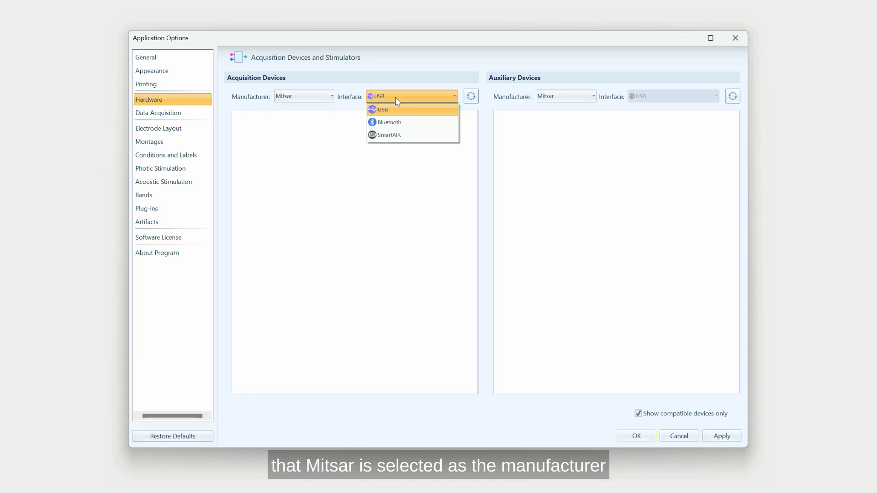
click(393, 135)
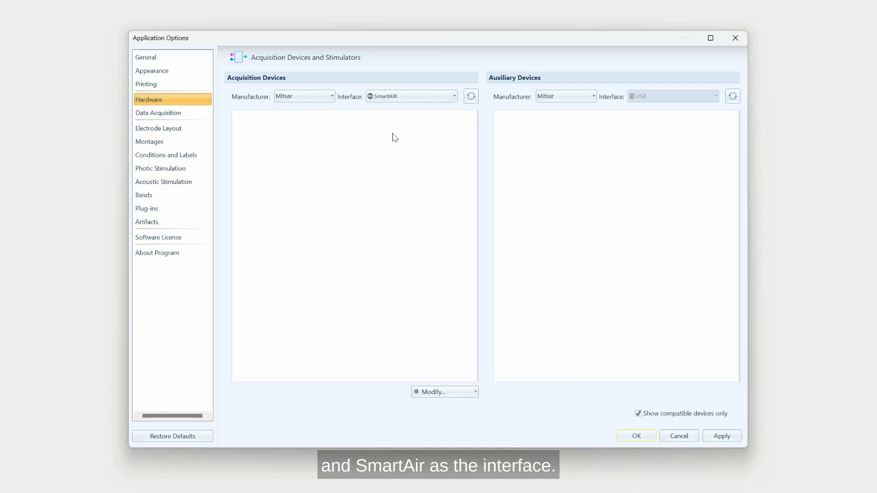
Refresh the device list, tick the SmartBCI x24 amplifier and apply the selection.
click(471, 97)
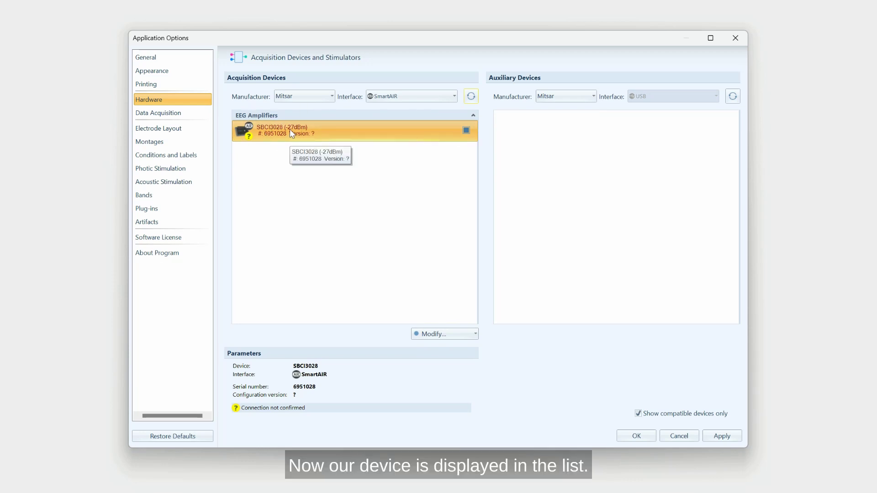
click(466, 130)
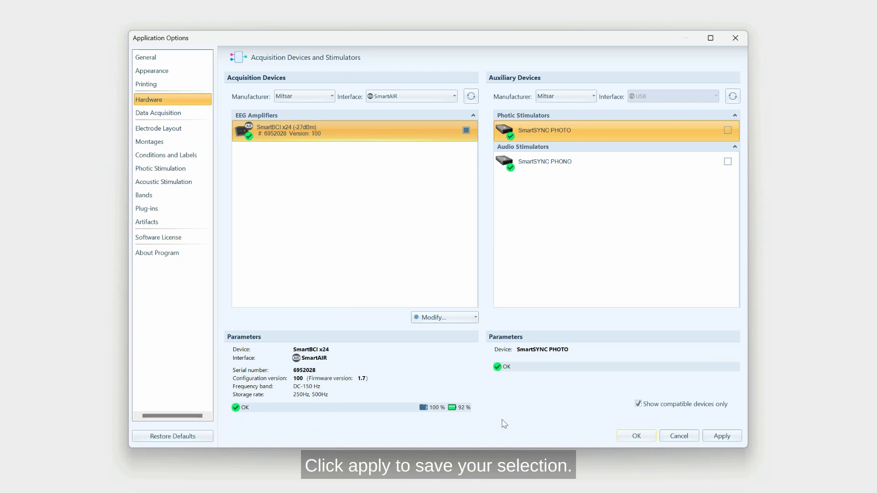
click(721, 436)
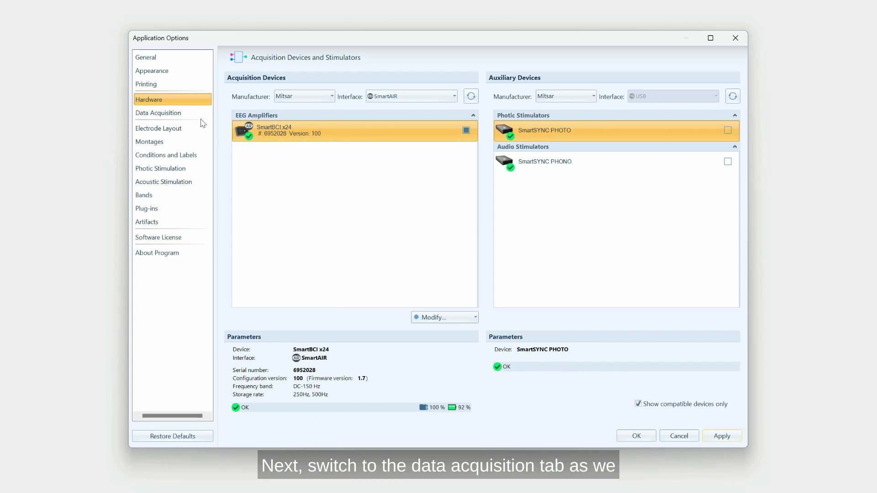
Set Data Acquisition to SmartDRY 19 Ch layout, REF reference, 250Hz storage and [x6] ±750.1 mV range.
click(186, 114)
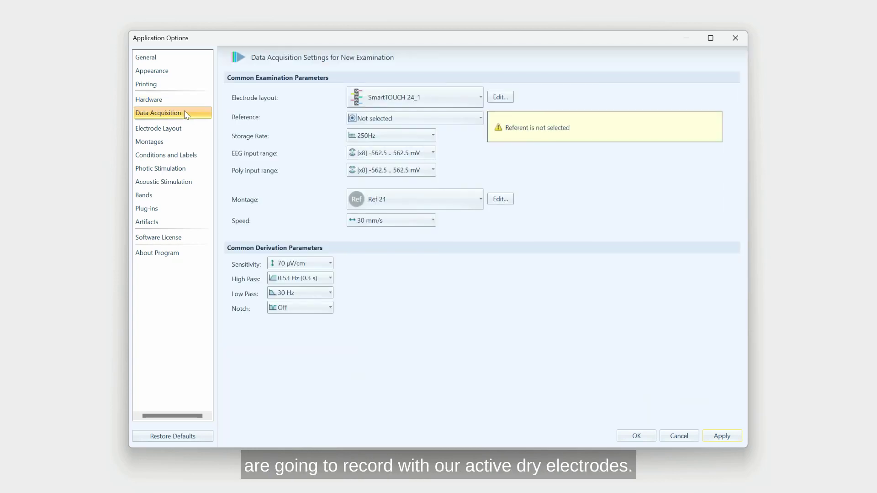
click(477, 100)
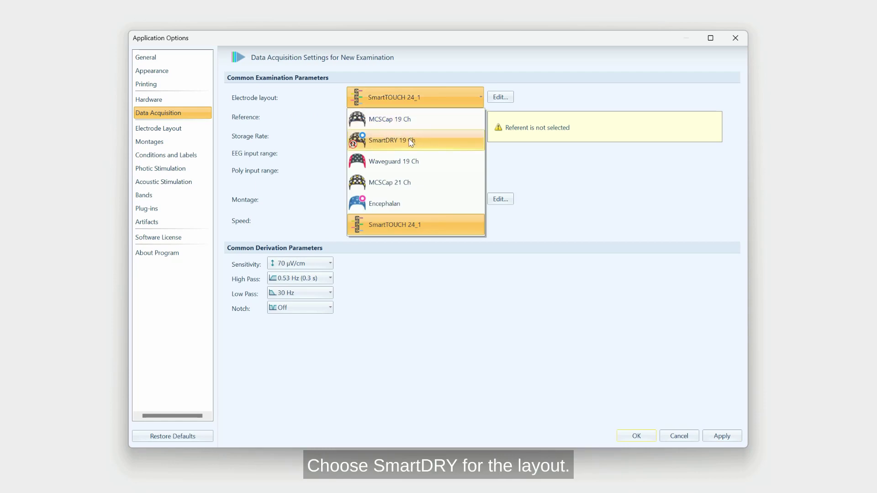
click(370, 142)
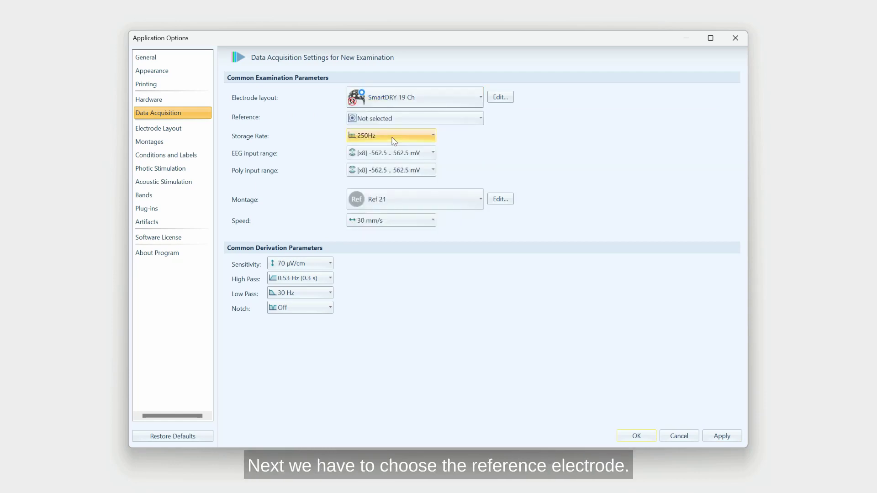
click(480, 120)
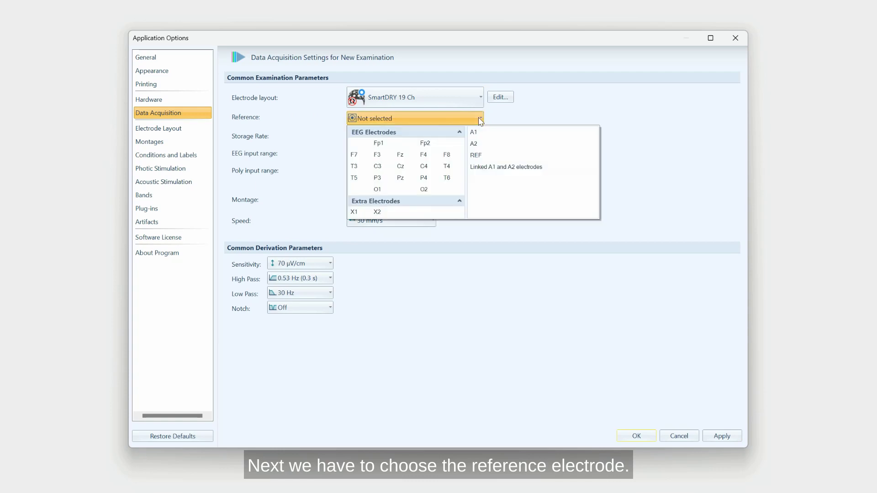
click(477, 157)
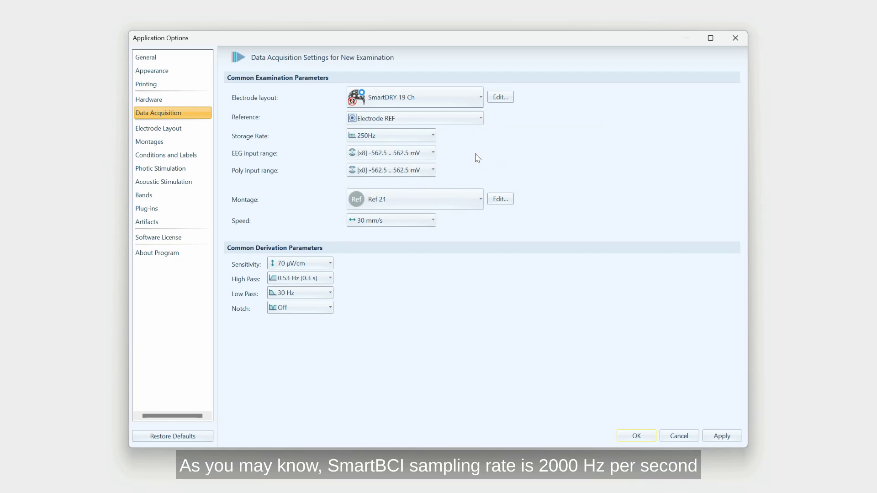
click(429, 138)
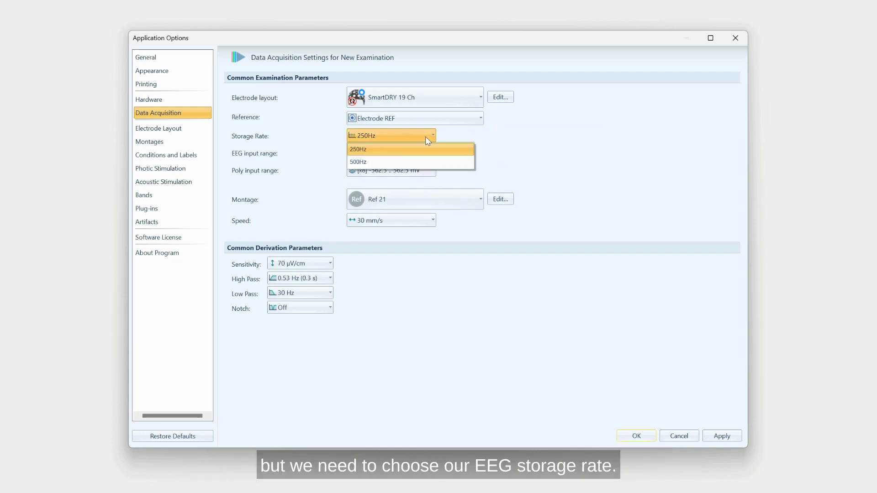
click(371, 150)
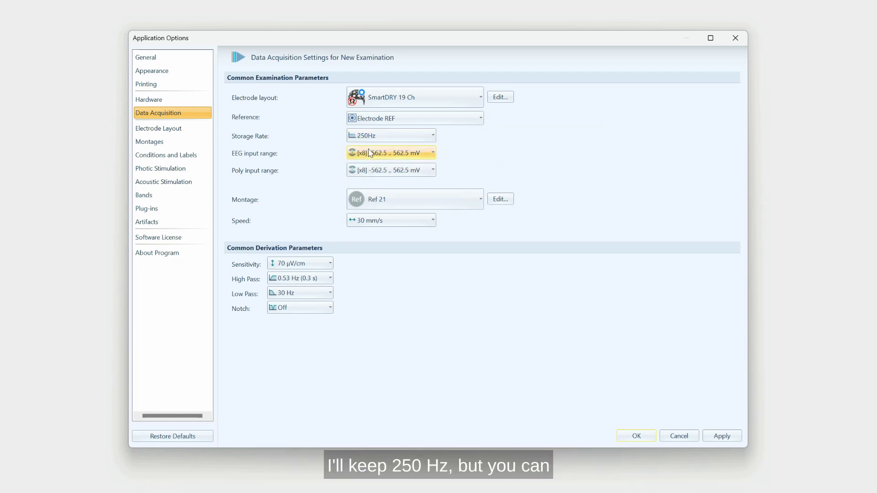
click(431, 157)
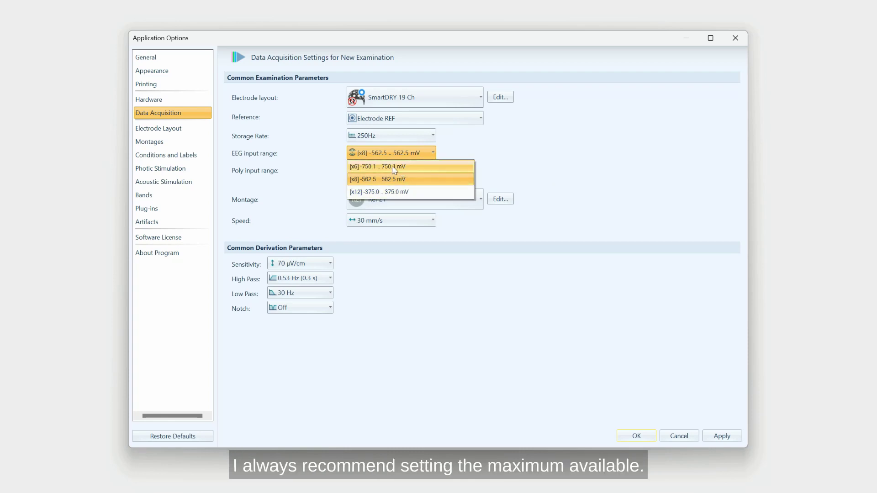
click(374, 167)
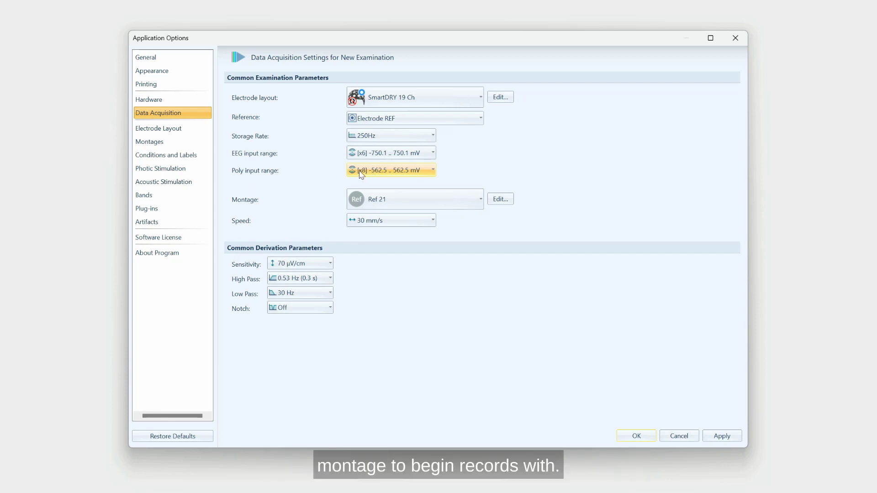
Open montage editing and delete the unsupported Fpz and Oz derivations from Ref 21.
click(503, 200)
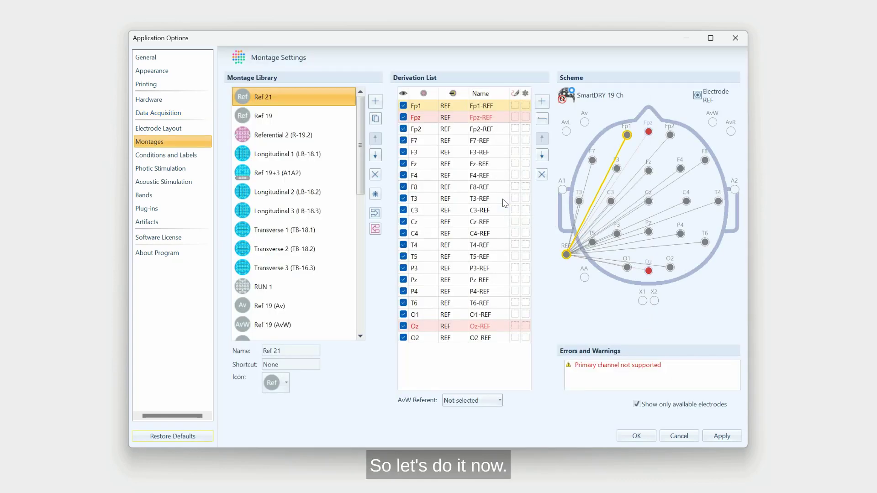
click(426, 120)
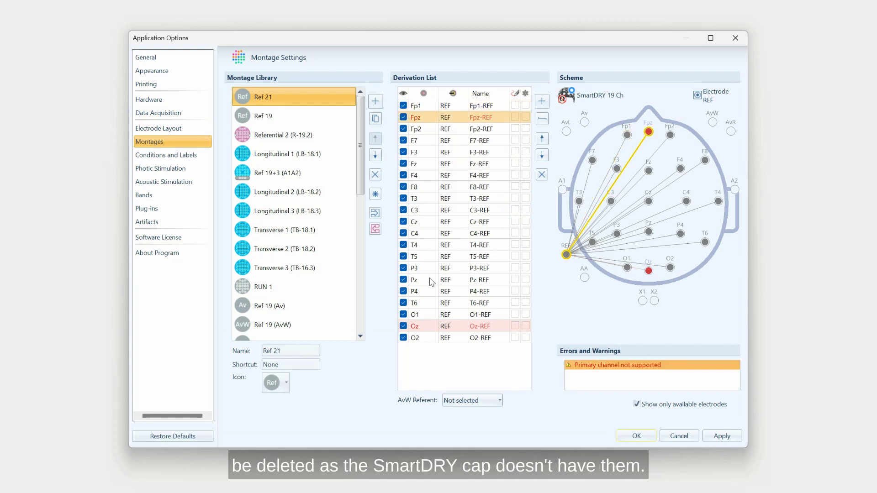
ctrl+click(425, 329)
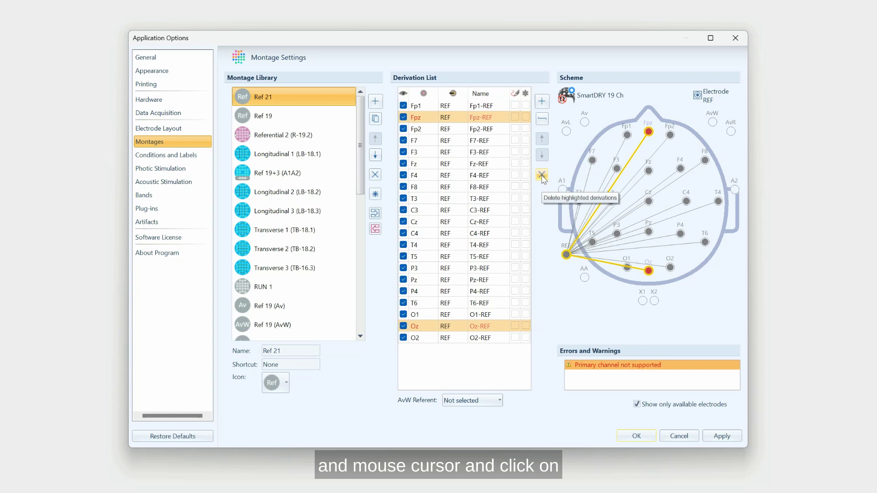
click(543, 176)
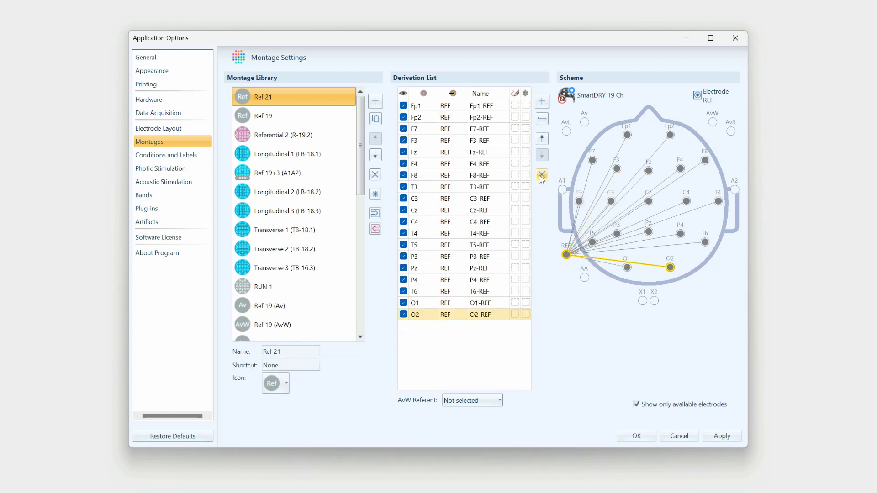
Add two new derivation rows with electrodes A1 and A2.
click(542, 102)
click(542, 102)
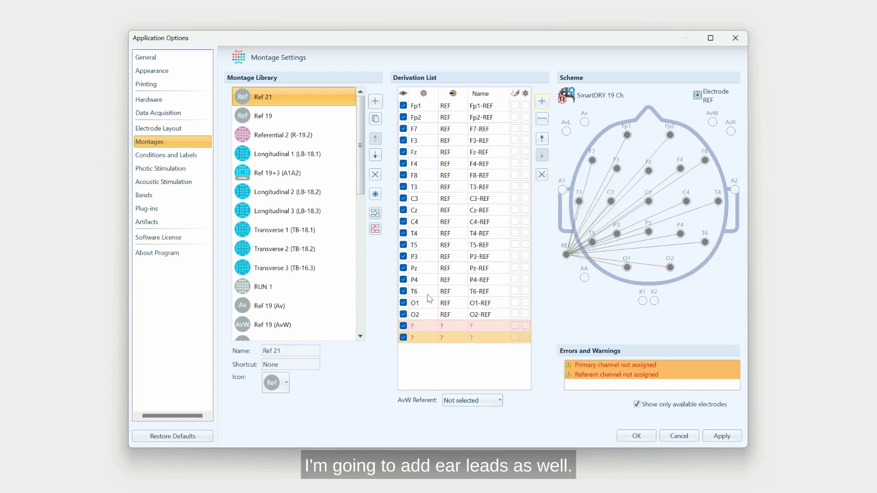
click(430, 326)
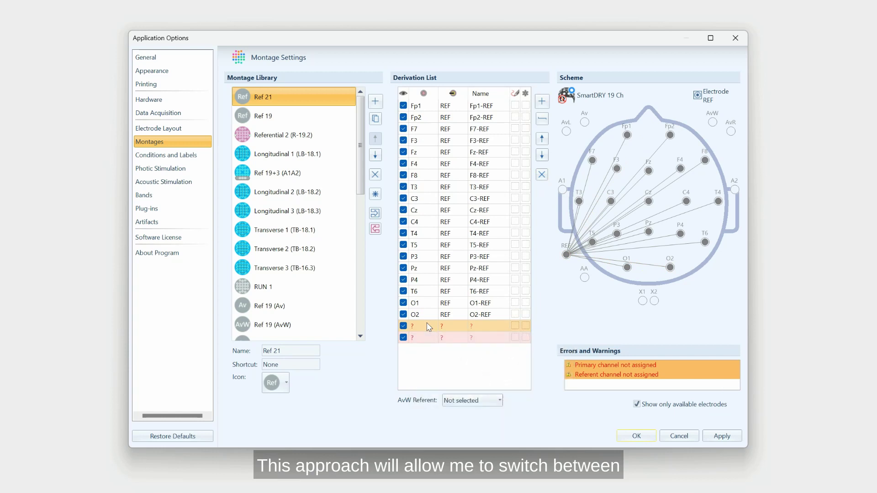
click(429, 326)
click(537, 350)
click(431, 339)
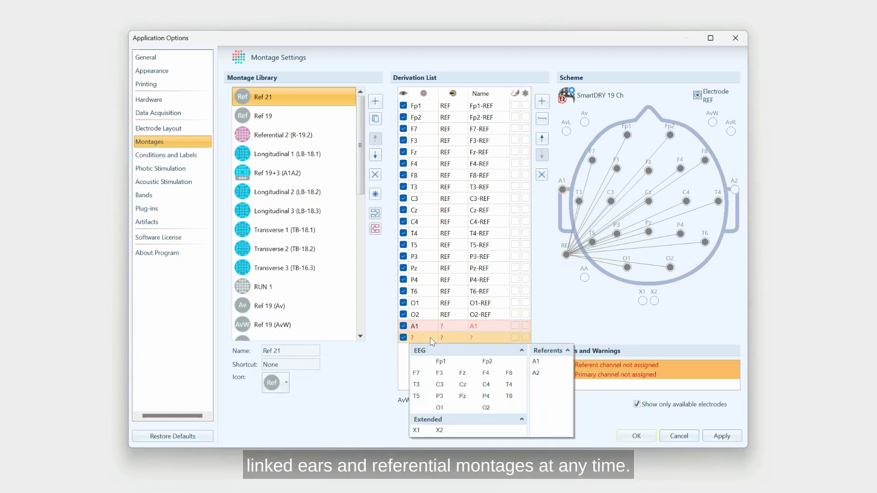
click(536, 372)
Label the A1 and A2 rows M1 and M2, rename the montage 'Ref 21 DRY M1M2' and apply.
click(487, 327)
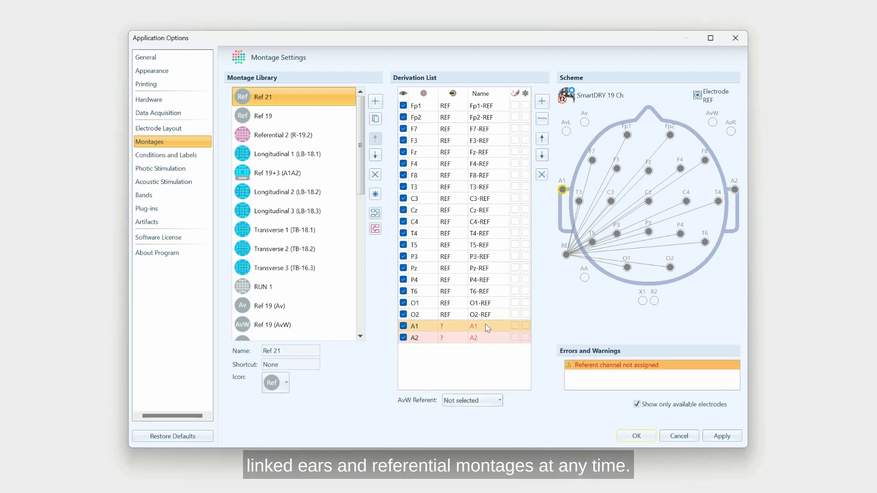
text(M)
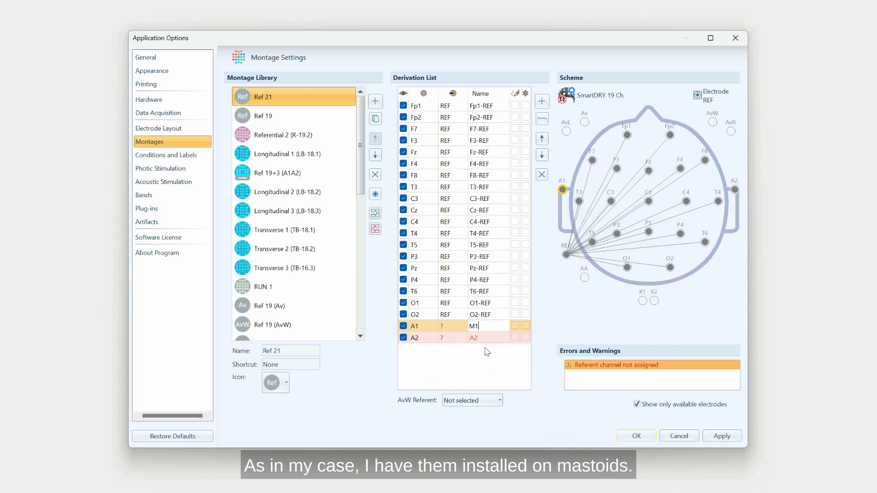
click(486, 337)
click(485, 336)
text(M2)
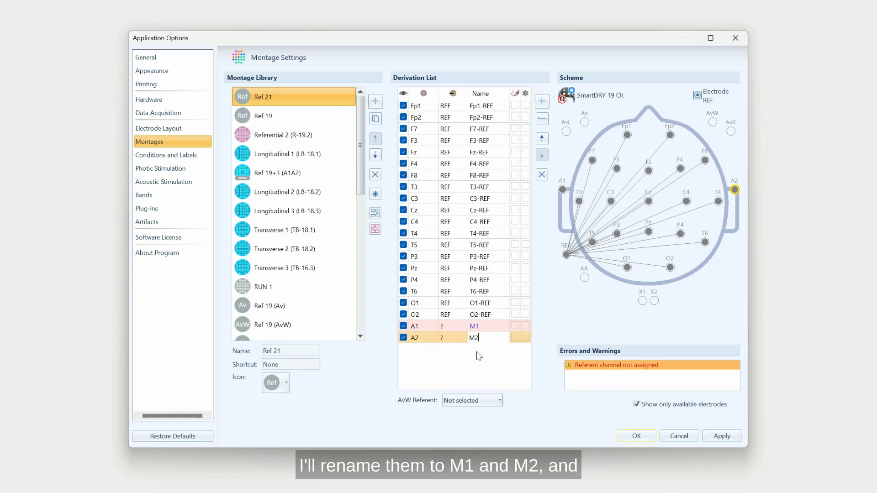
click(290, 352)
text(DR)
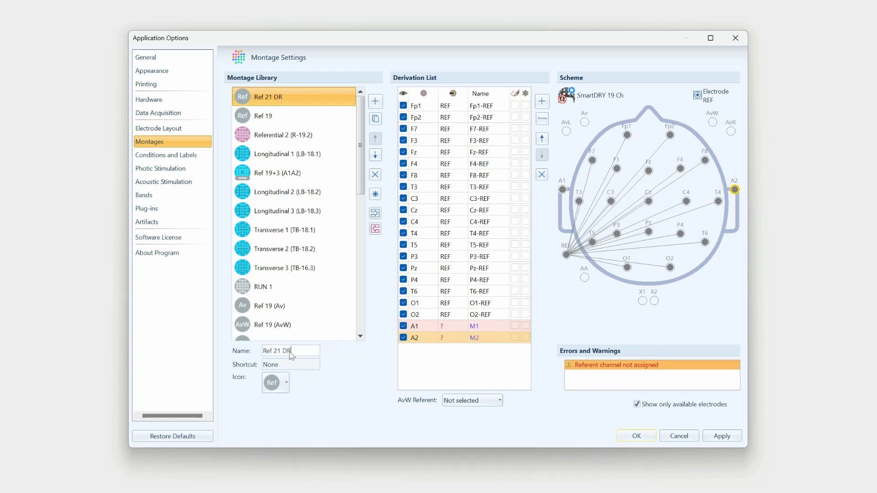
text(Y M1M2)
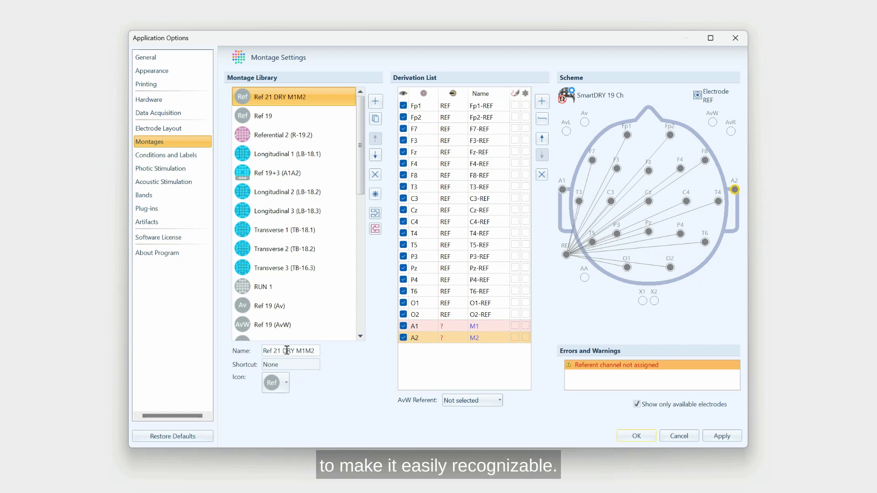
click(723, 436)
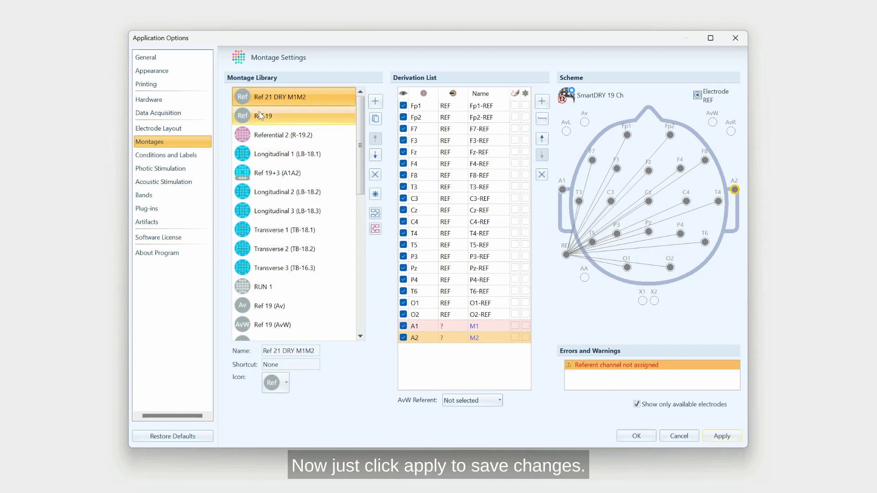
Set the Data Acquisition notch filter to 50 (±5) Hz and apply the settings.
click(169, 115)
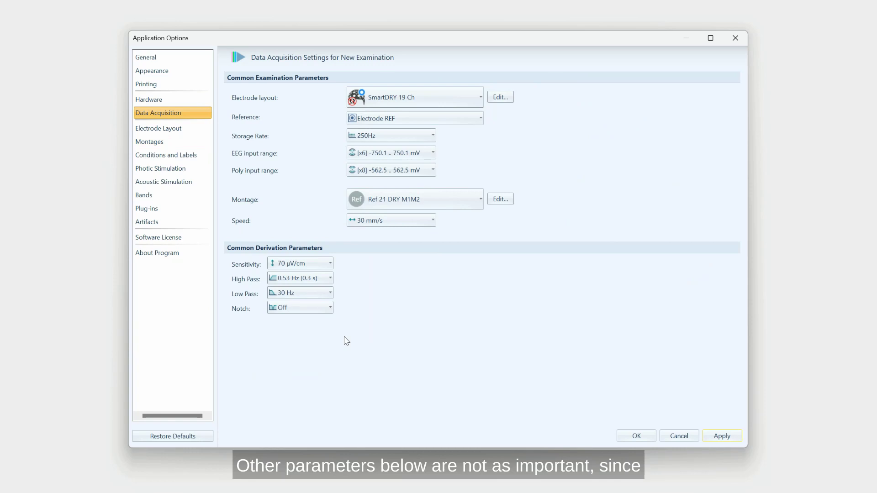
click(303, 263)
click(304, 264)
click(305, 276)
click(331, 315)
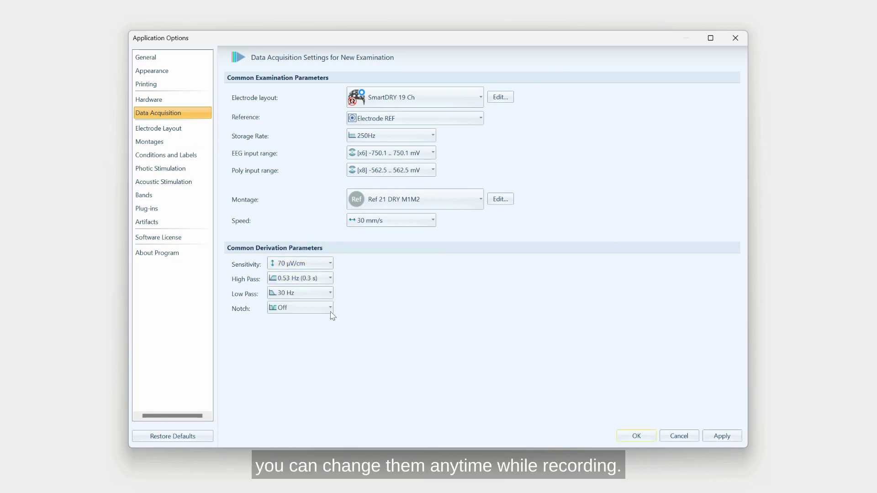
click(329, 310)
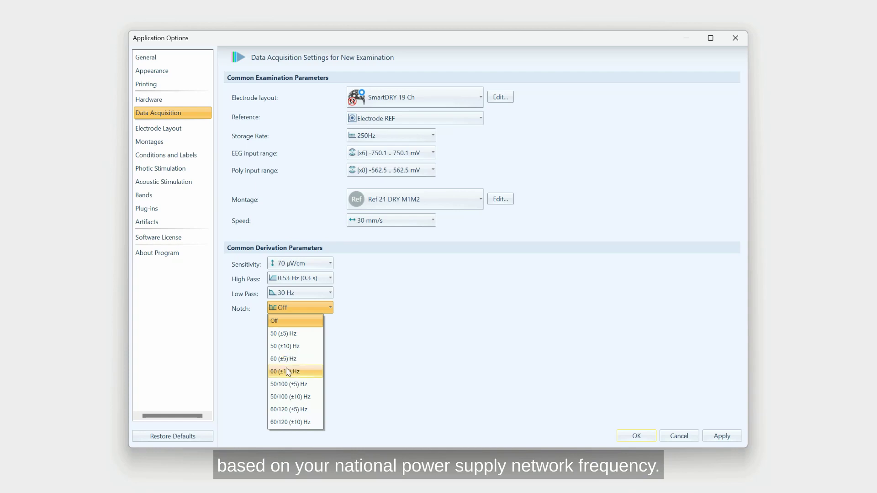
click(283, 335)
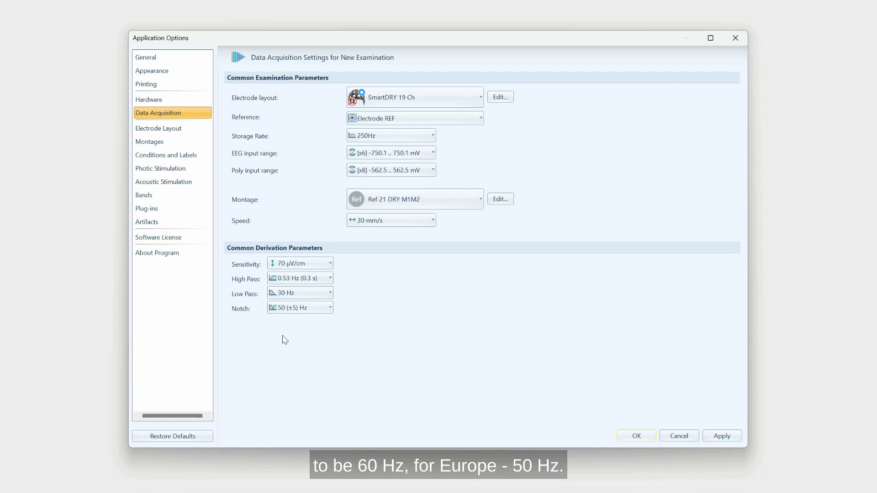
click(726, 439)
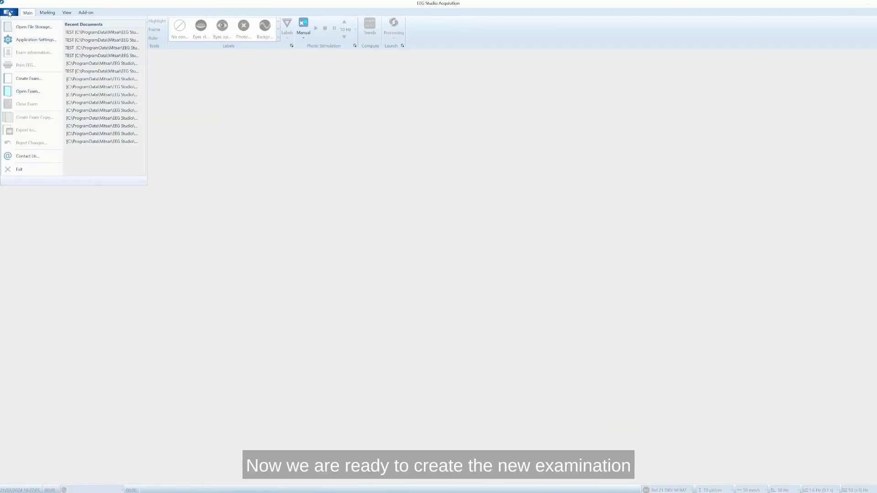
Start a new examination and enter a test patient's full name.
click(24, 80)
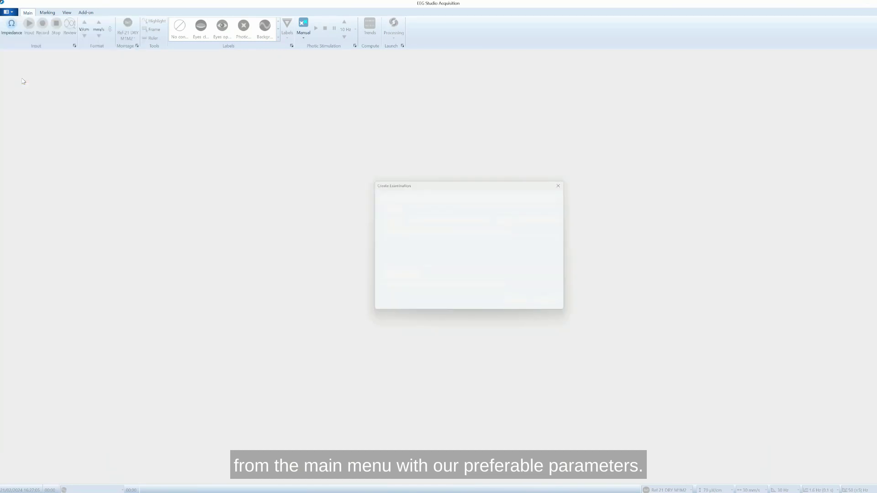
text(TEST)
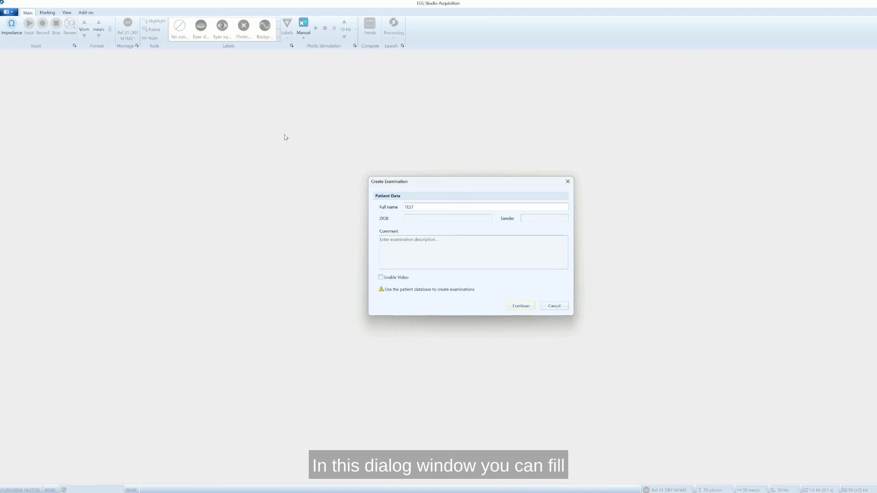
Continue to the empty recording view, briefly trying sweep speed, montage list and labels without changing them.
click(517, 306)
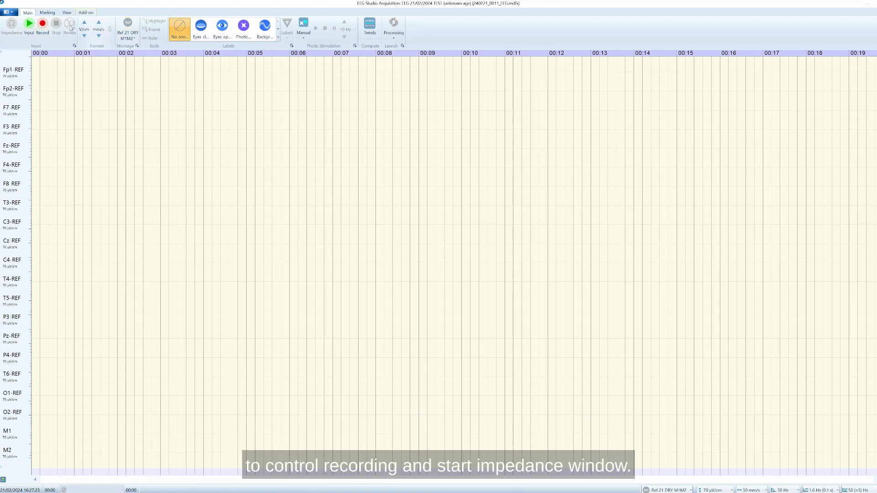
click(99, 23)
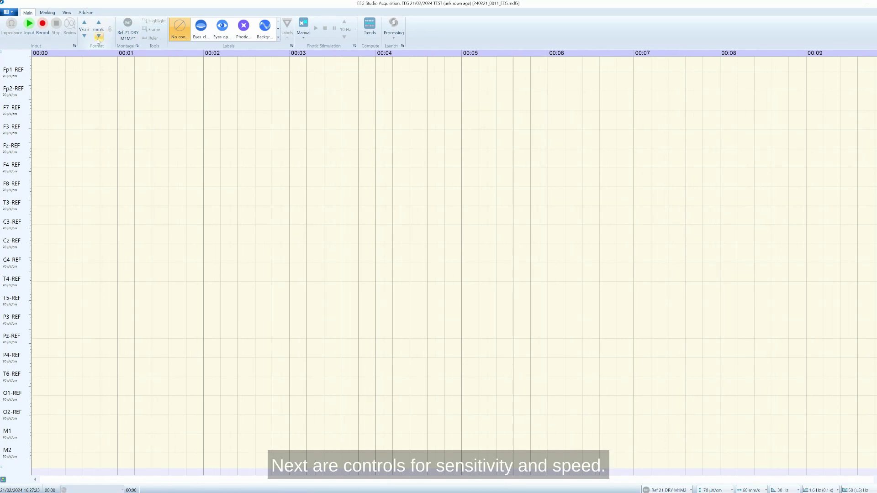
click(98, 36)
click(135, 39)
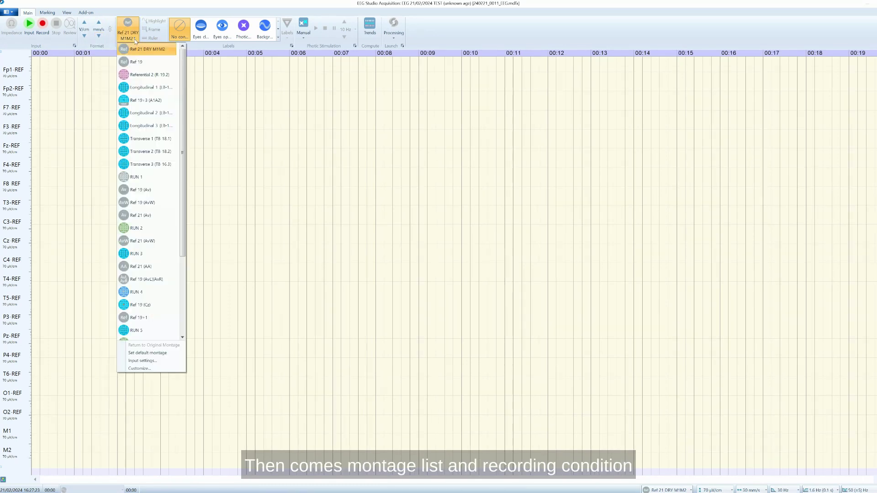
click(134, 39)
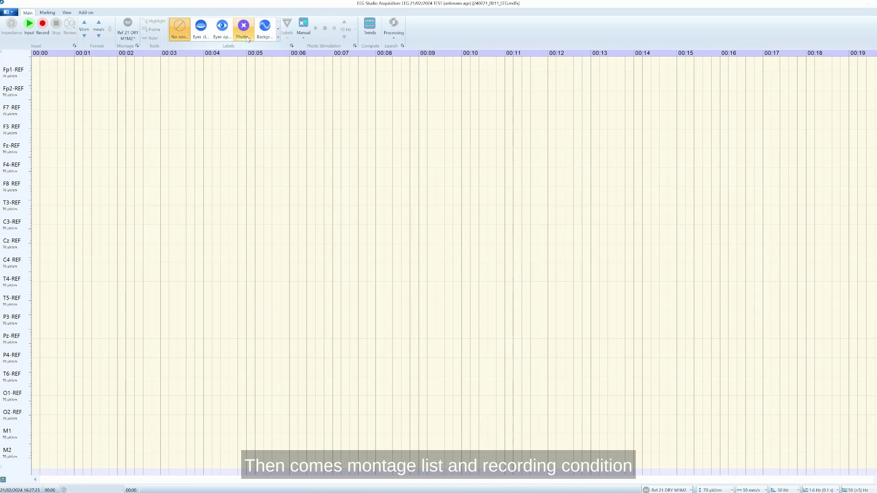
click(278, 39)
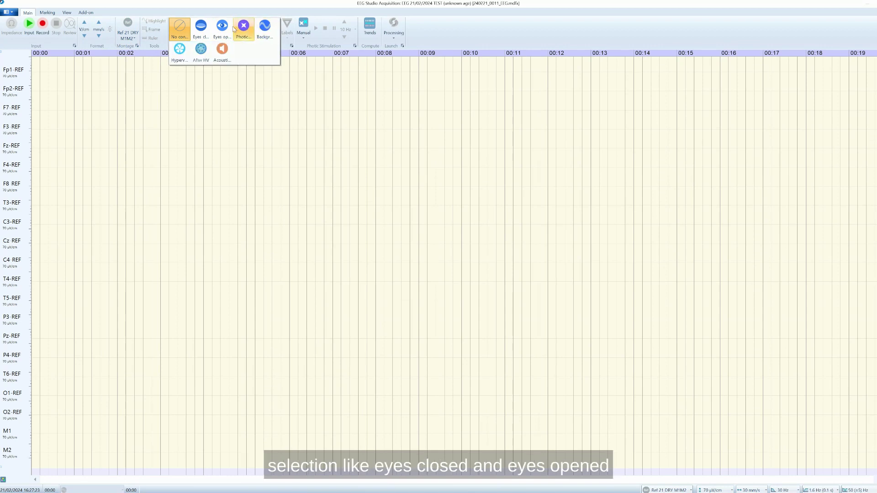
click(155, 89)
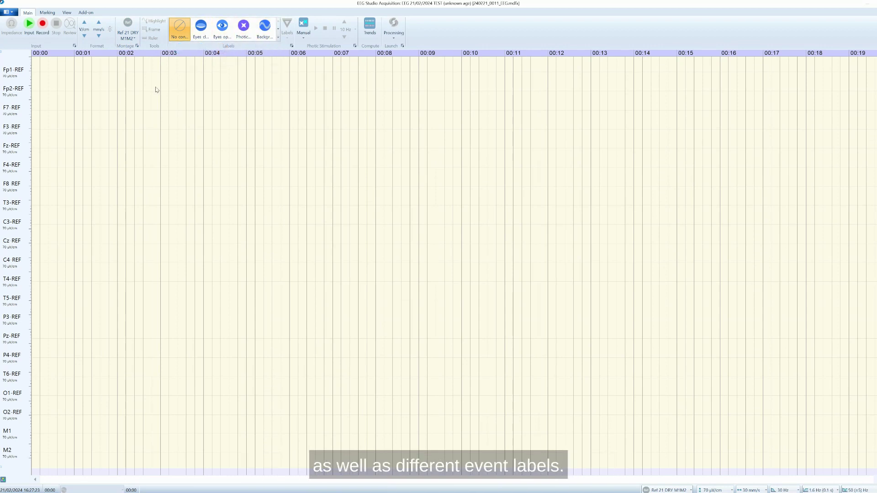
Start live Input and show Electrode polarization (DC) readings beside every channel.
click(29, 31)
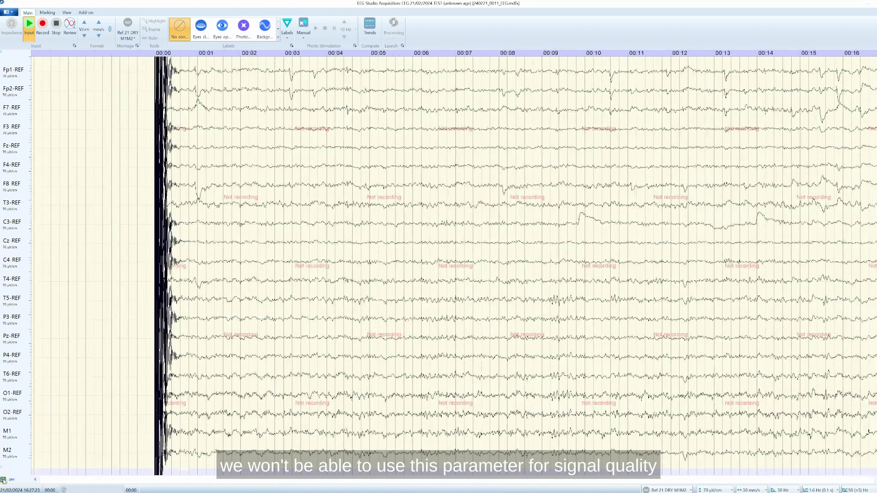
click(2, 480)
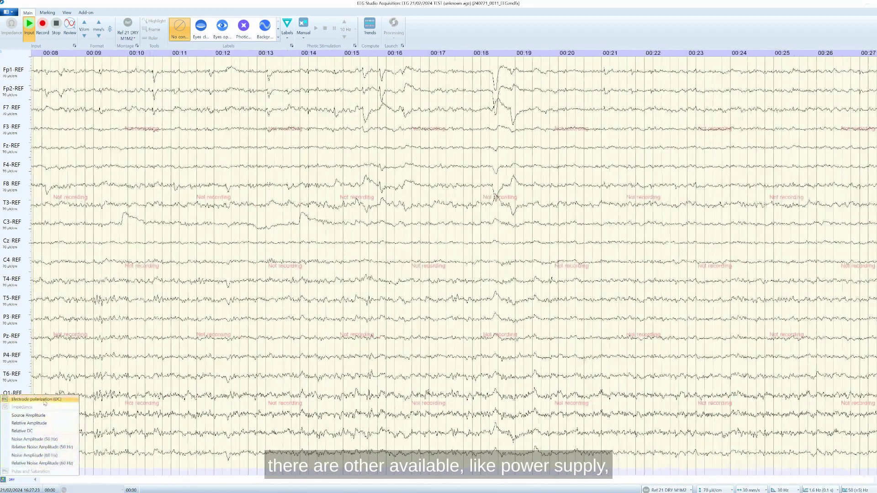
click(45, 400)
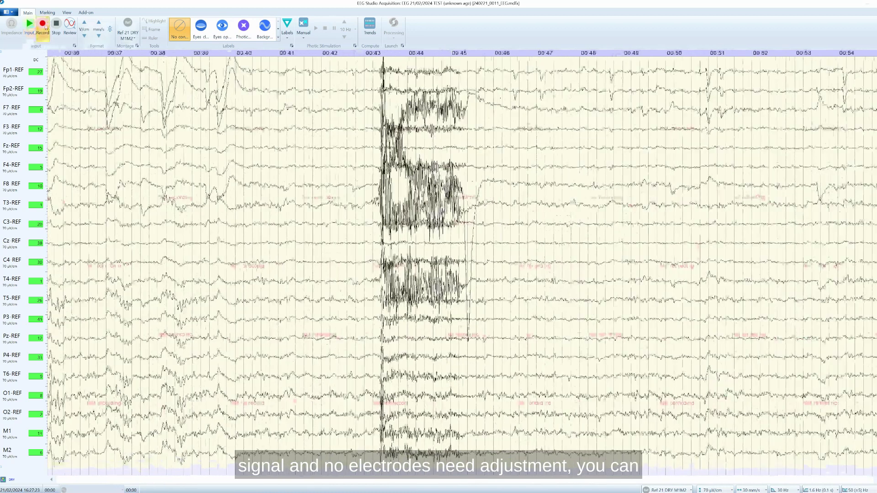
Start recording the EEG, marking an Eyes closed period and then No condition.
click(42, 25)
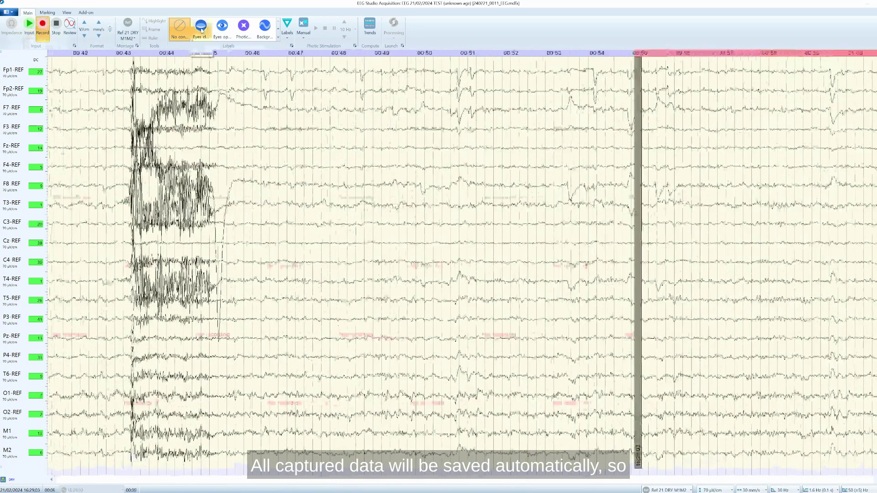
click(201, 28)
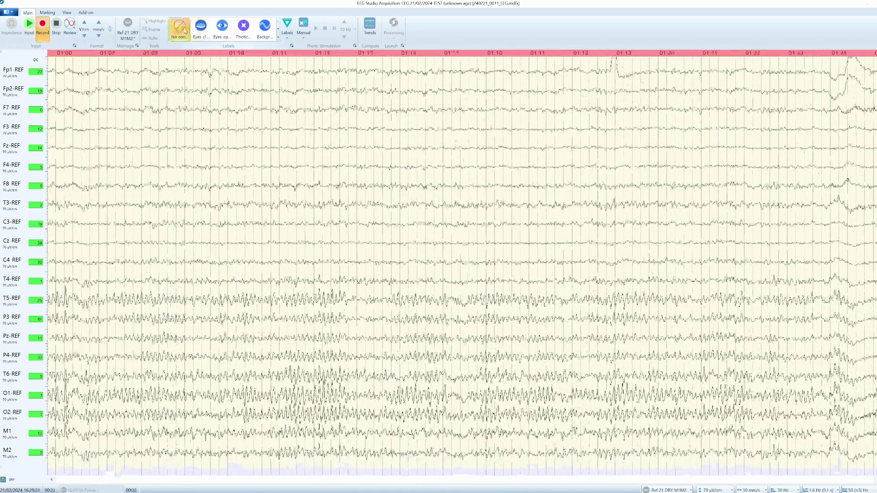
click(185, 31)
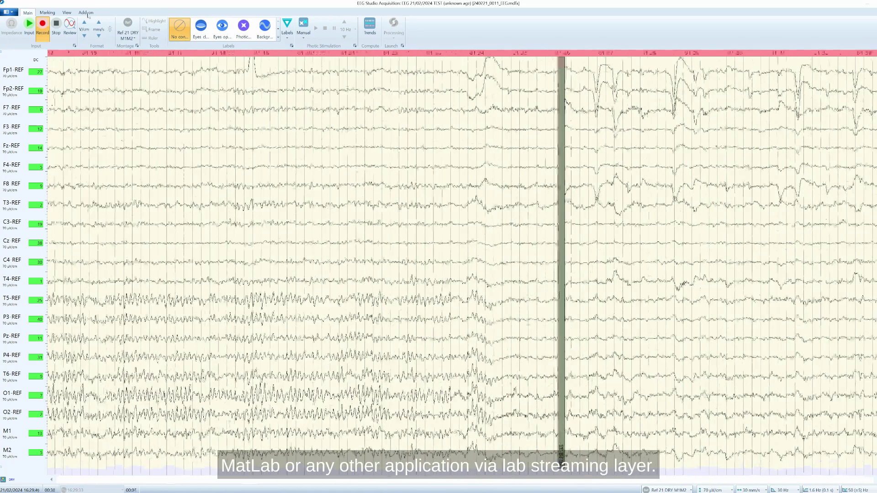
Start the LSL Outlet stream from the Add-on tools to send live EEG out.
click(87, 13)
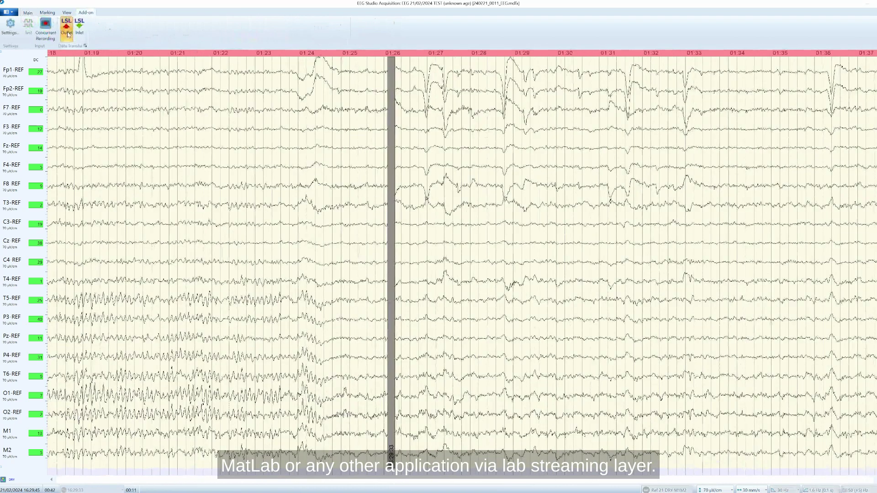
click(67, 29)
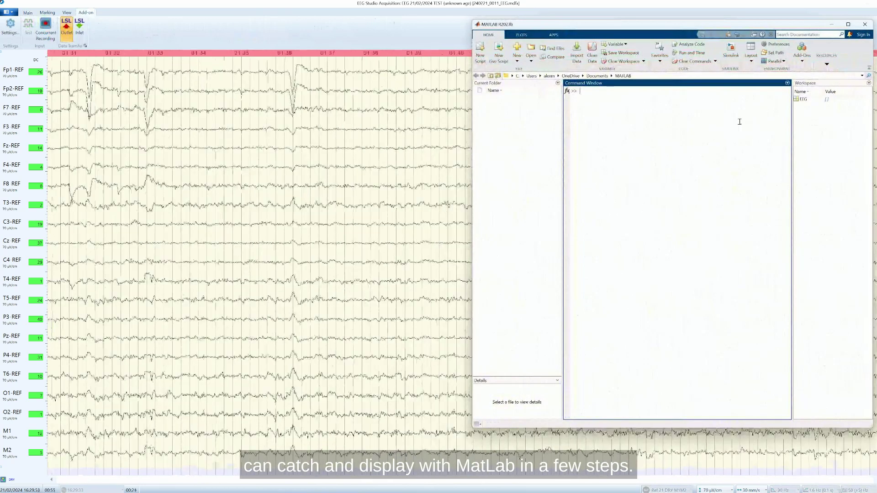
Add the Desktop\MATLAB_Viewer folder to MATLAB's search path, save it, and close Set Path.
click(775, 54)
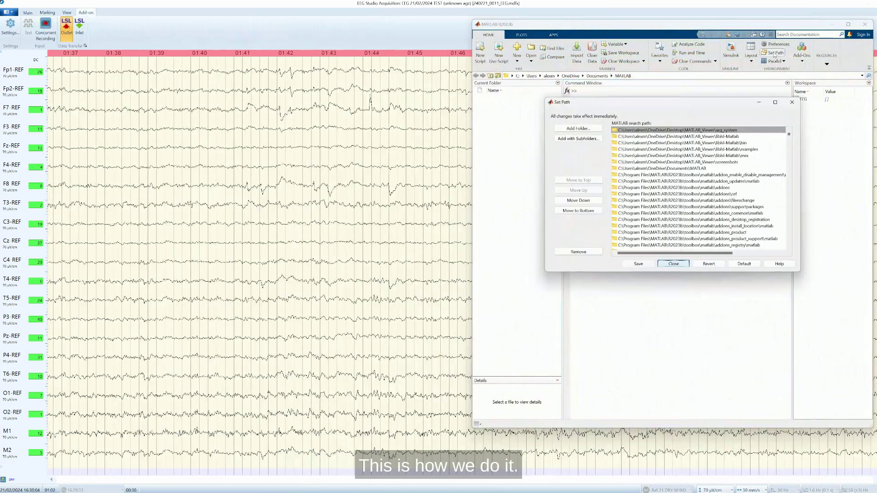
click(590, 129)
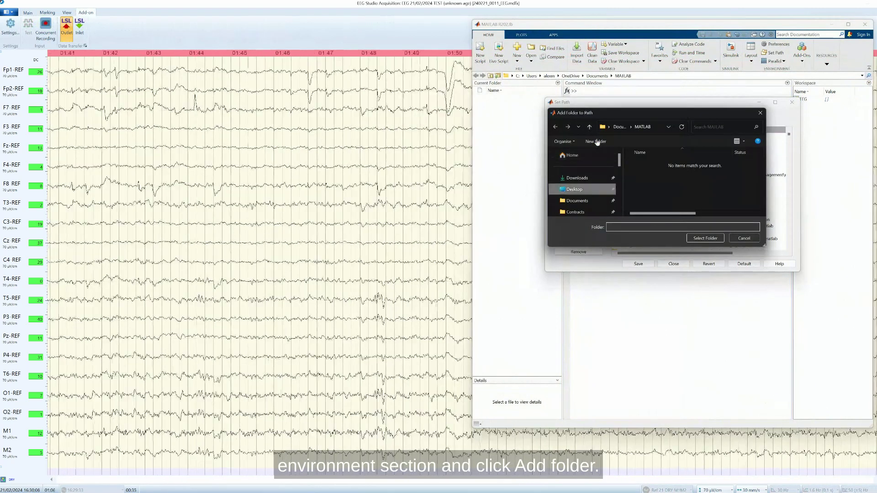
drag(610, 119, 488, 186)
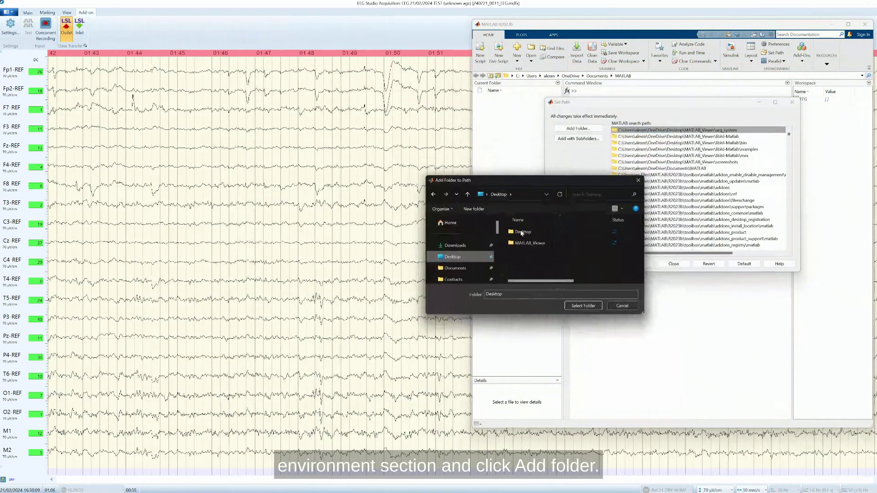
click(530, 243)
click(583, 306)
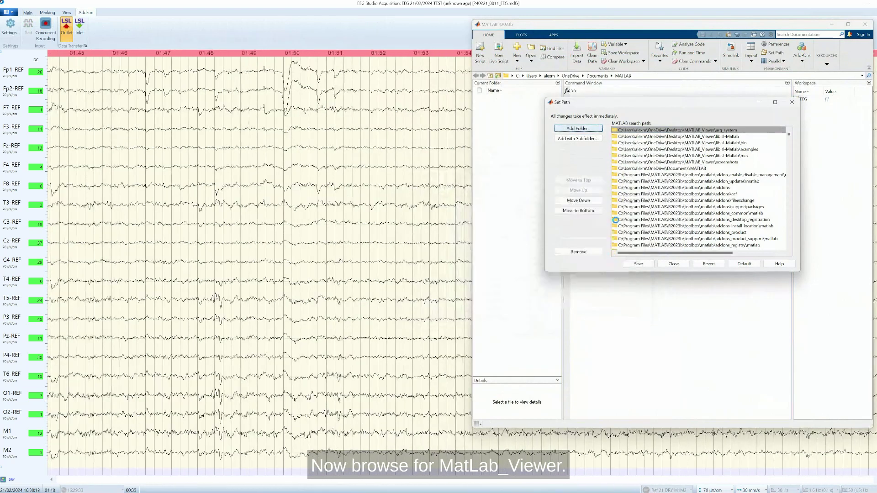
click(639, 264)
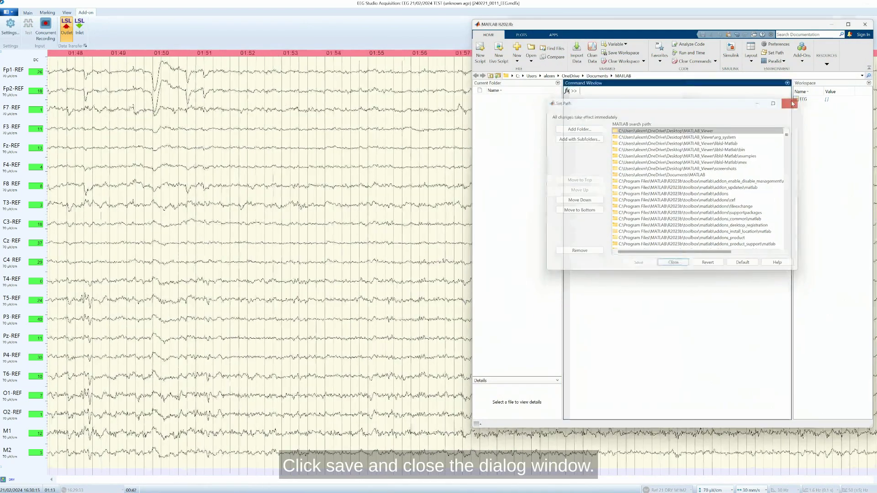
click(673, 264)
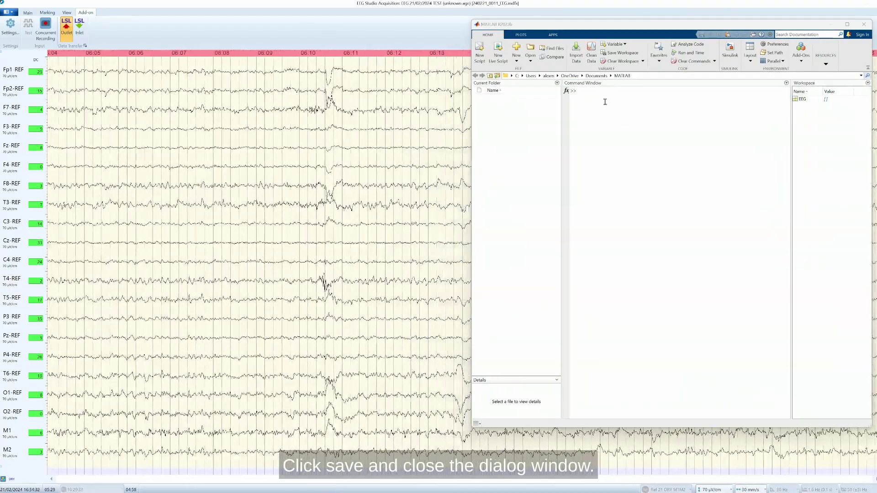
Run vis_stream in the Command Window and open a viewer for the Mitsar LSL stream.
click(601, 95)
text(viz_stream)
key(Return)
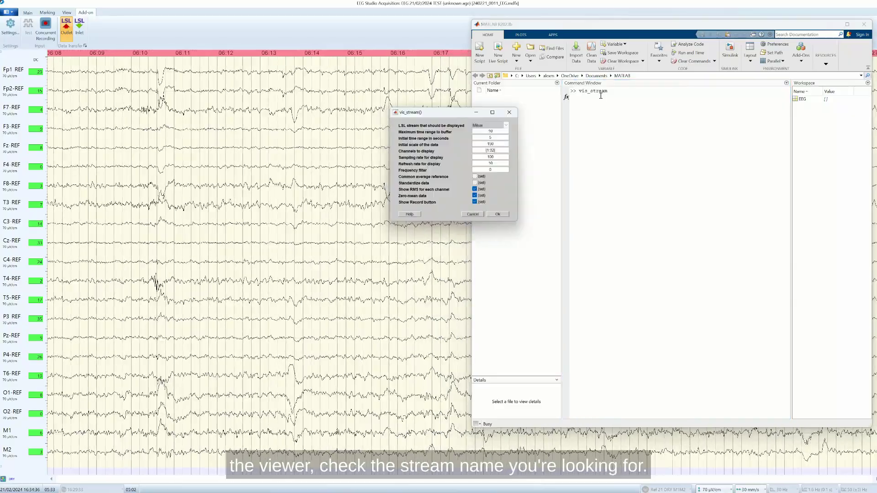
click(489, 125)
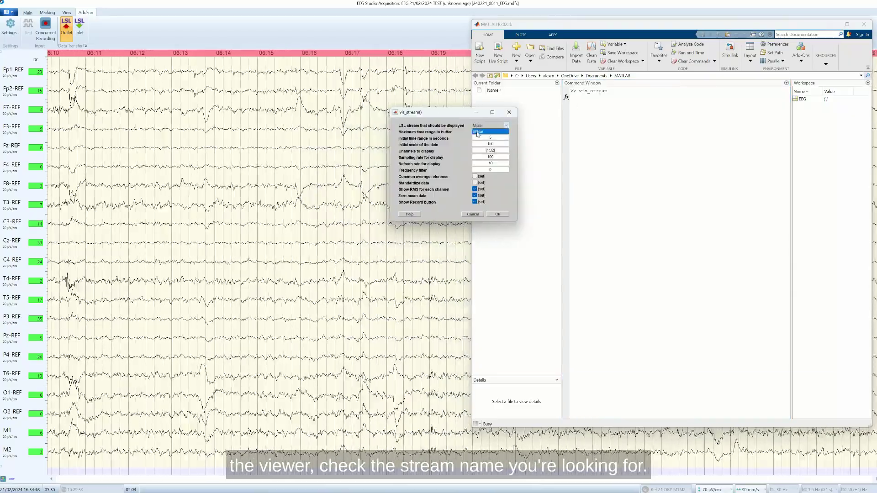
click(480, 131)
click(497, 214)
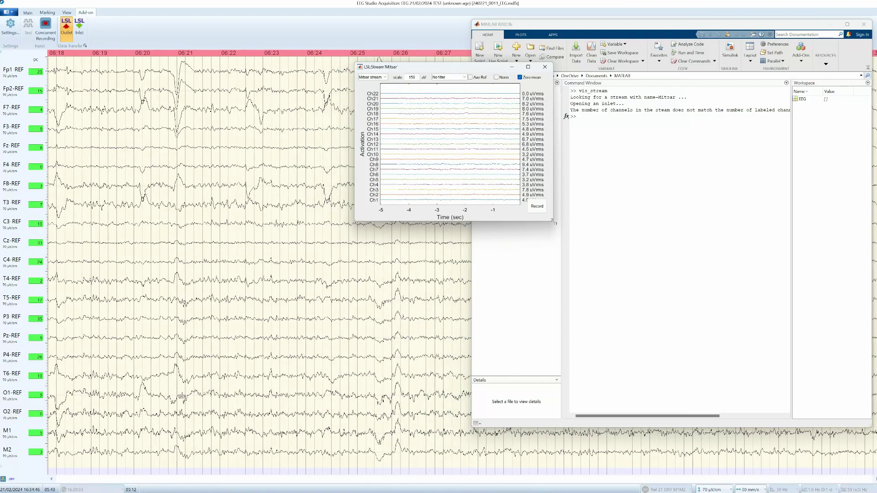
Enlarge and reposition the Mitsar viewer, then apply the BP 2-45Hz filter.
drag(554, 222, 750, 453)
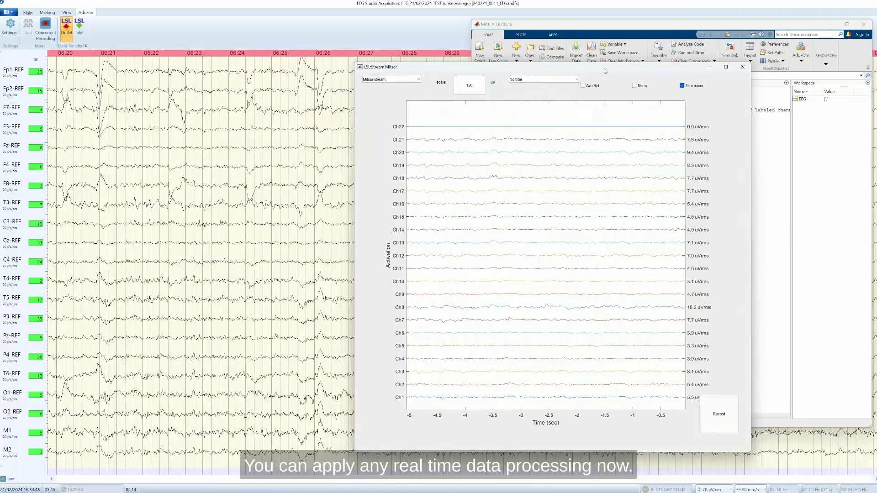
drag(603, 71, 415, 62)
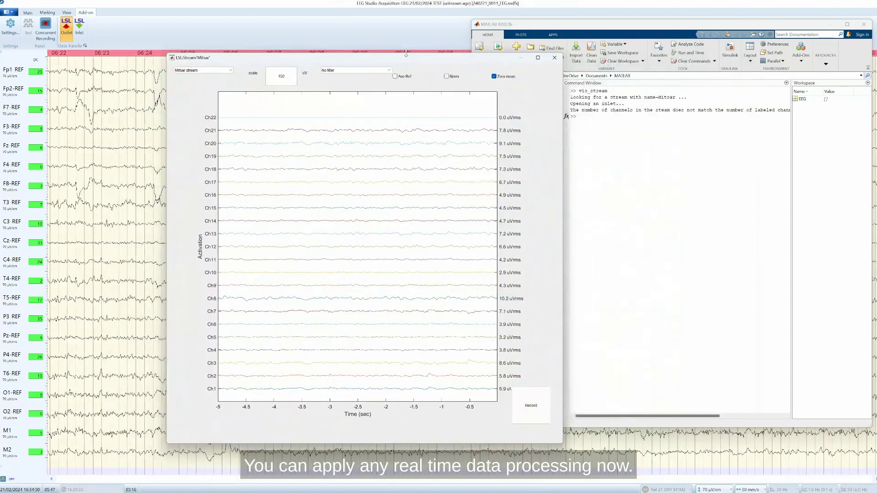
click(356, 71)
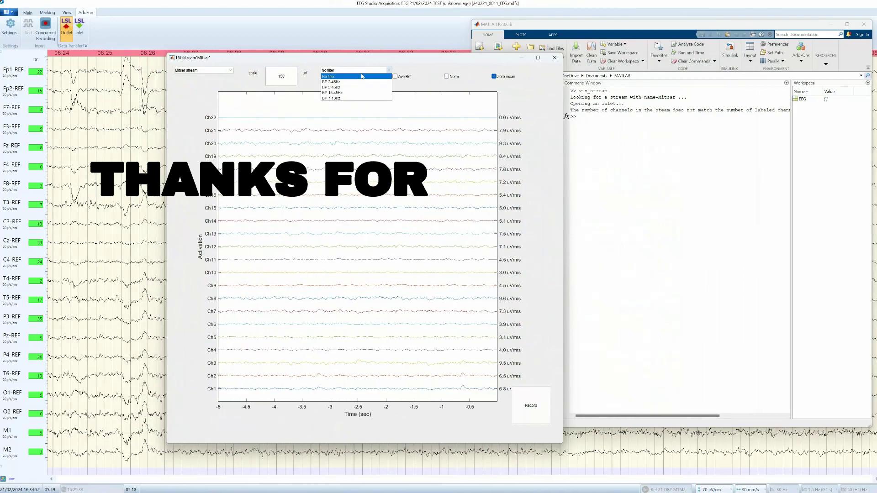
click(356, 83)
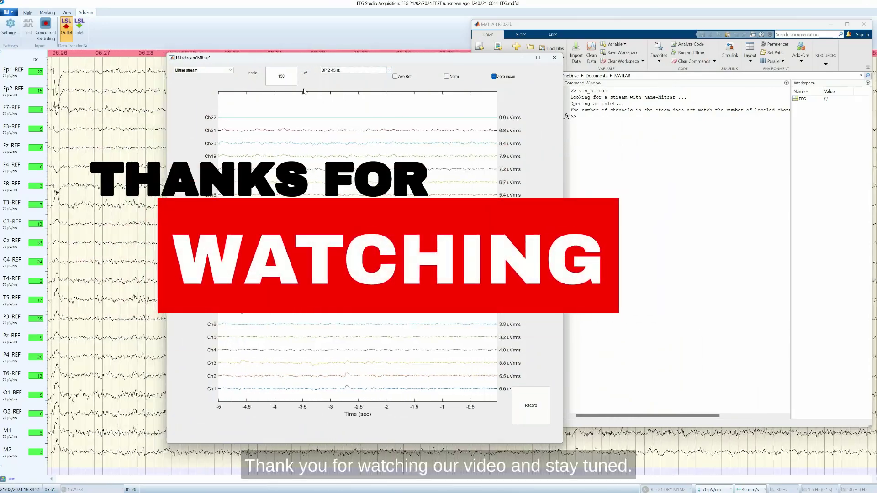